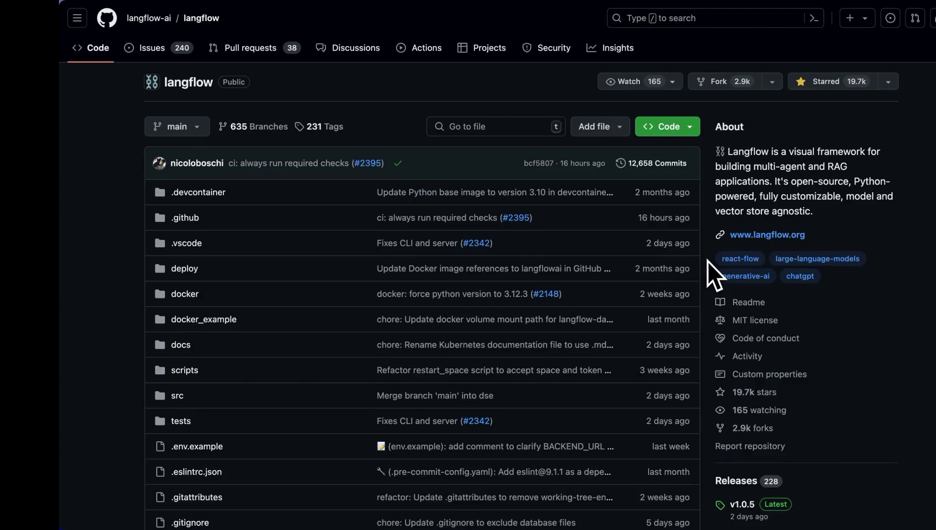
scroll(707, 261, "down", 1)
scroll(707, 261, "down", 3)
scroll(707, 261, "down", 5)
scroll(707, 261, "down", 5)
scroll(707, 262, "down", 5)
scroll(707, 261, "down", 2)
scroll(708, 261, "down", 2)
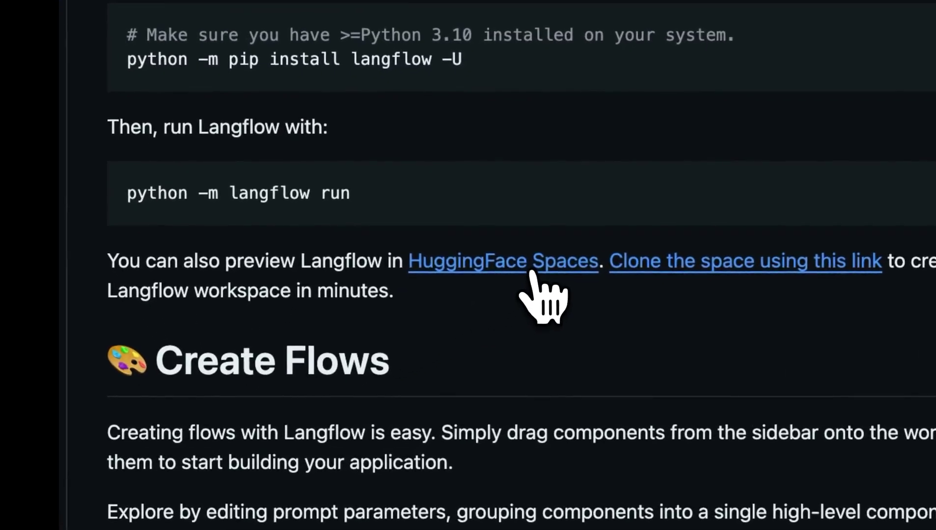
Open the Langflow preview Space on Hugging Face, then open and dismiss its options menu.
left_click(541, 295)
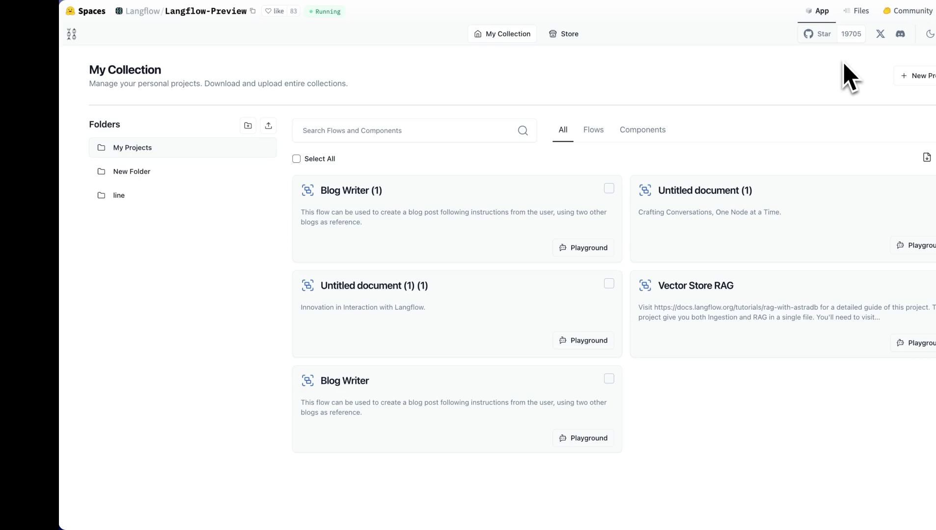
left_click(935, 10)
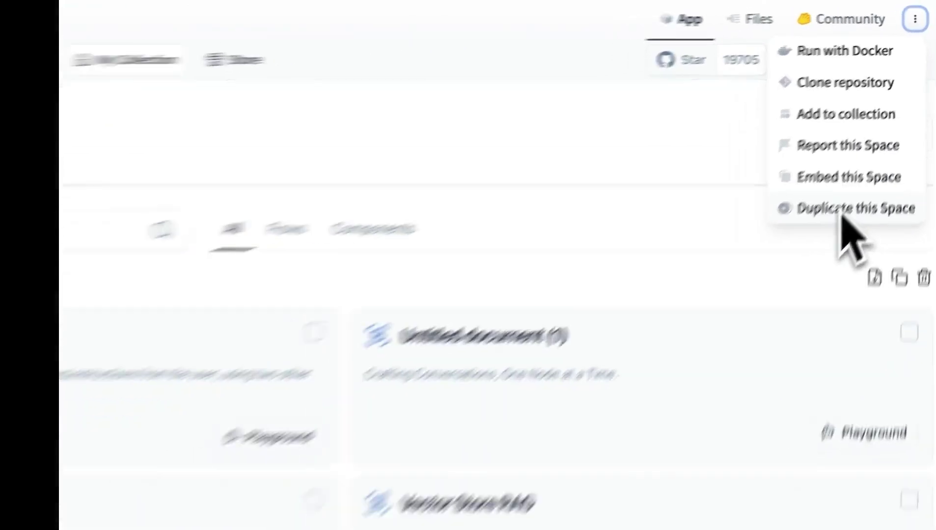
left_click(836, 86)
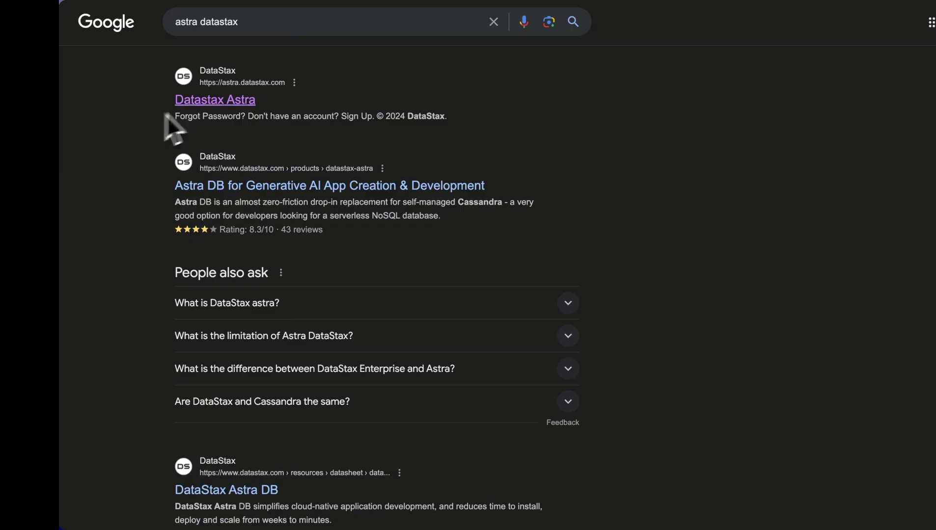
Open the Datastax Astra result at astra.datastax.com from the Google results.
left_click(214, 105)
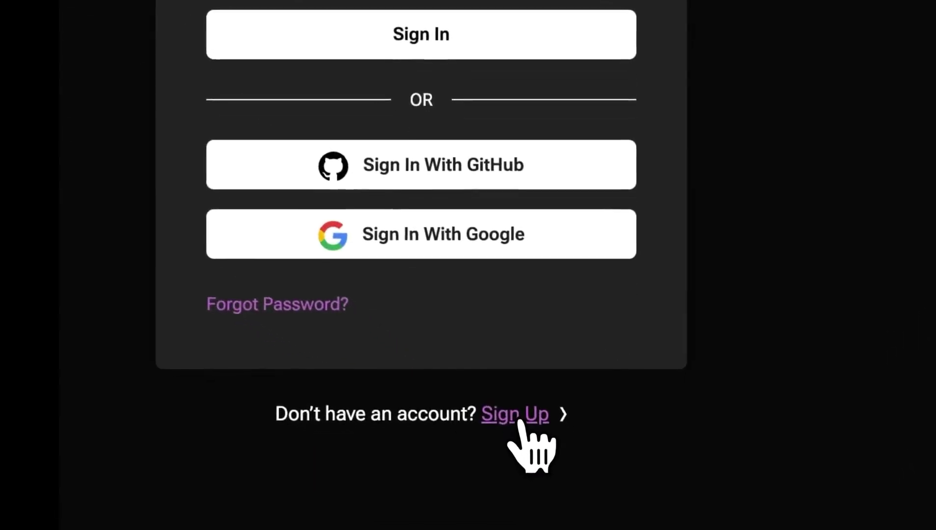
Sign up for DataStax Astra with a Google account and accept the Terms and Policies.
left_click(521, 422)
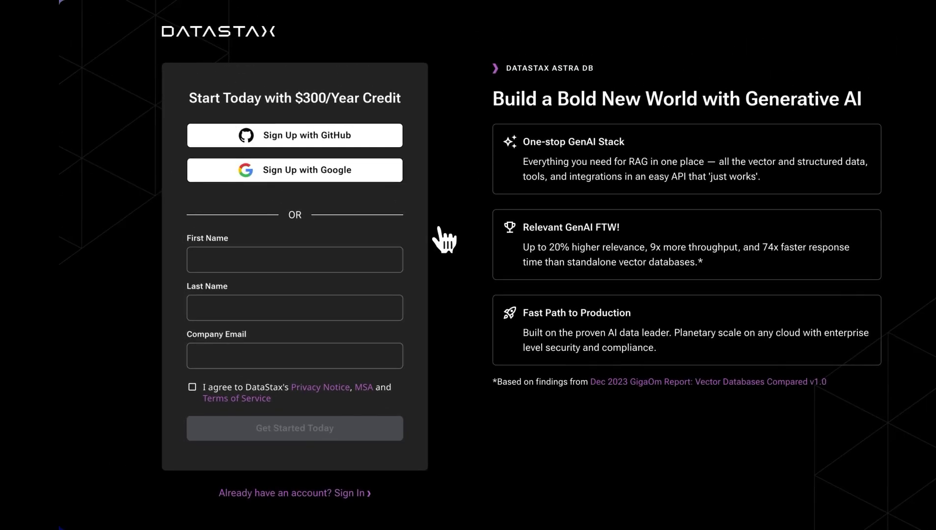
left_click(315, 175)
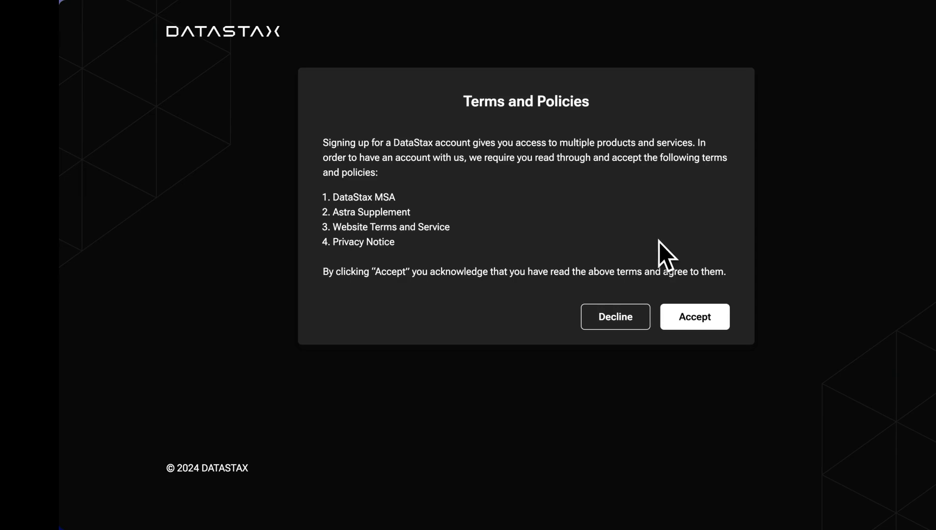
left_click(690, 319)
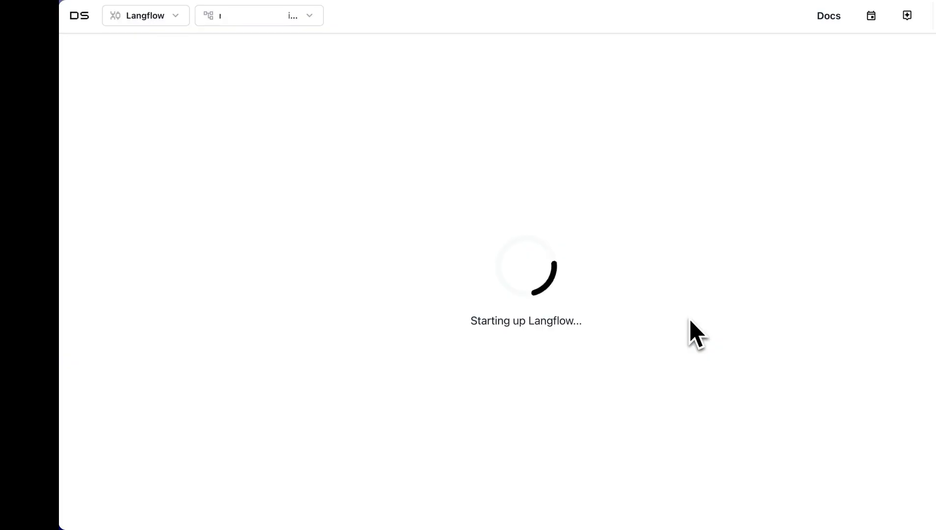